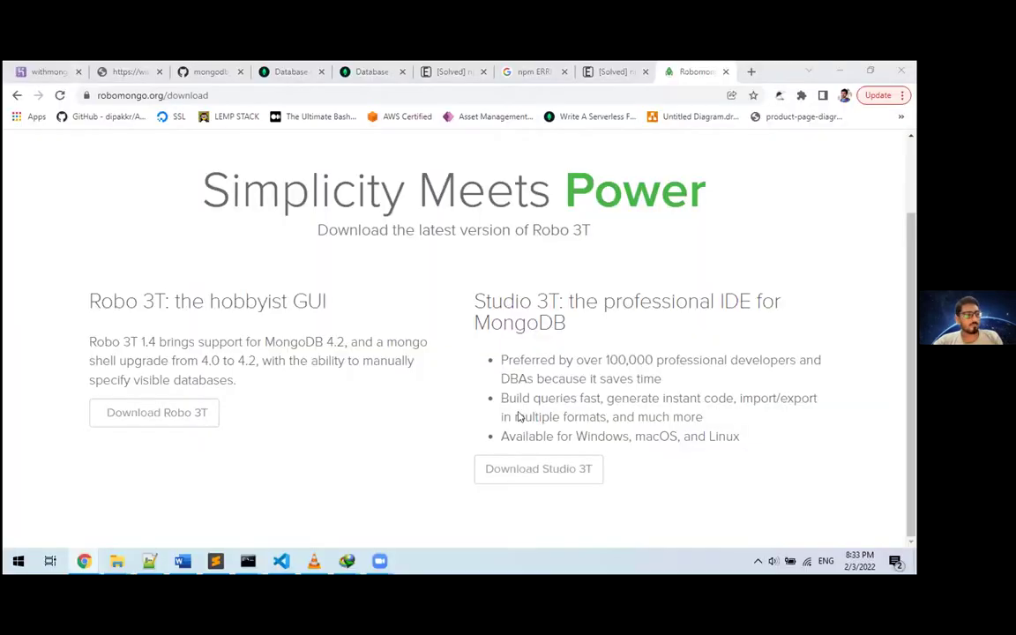
# Step: Accept the license, install Robo 3T 1.4.4 with the default destination and Start Menu folder, and finish setup with the program launched
pyautogui.click(530, 418)
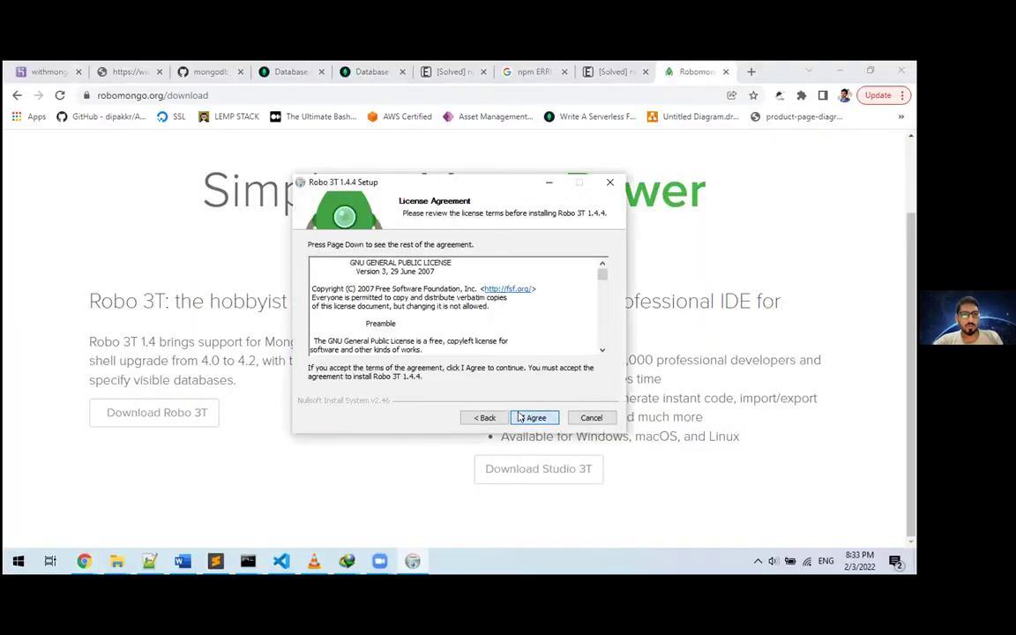
pyautogui.click(532, 417)
pyautogui.click(532, 417)
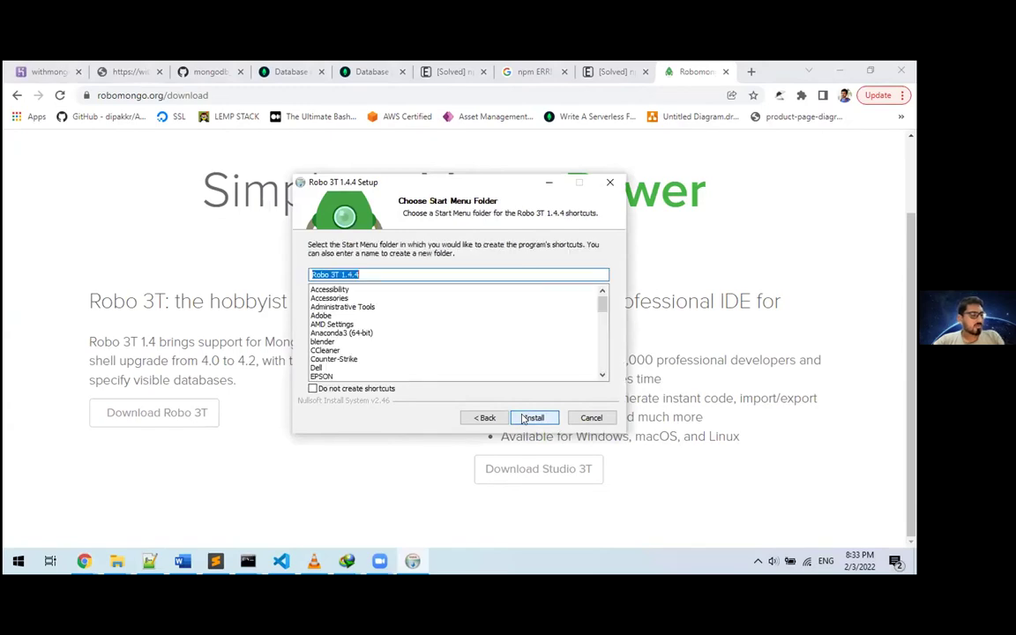
pyautogui.click(525, 418)
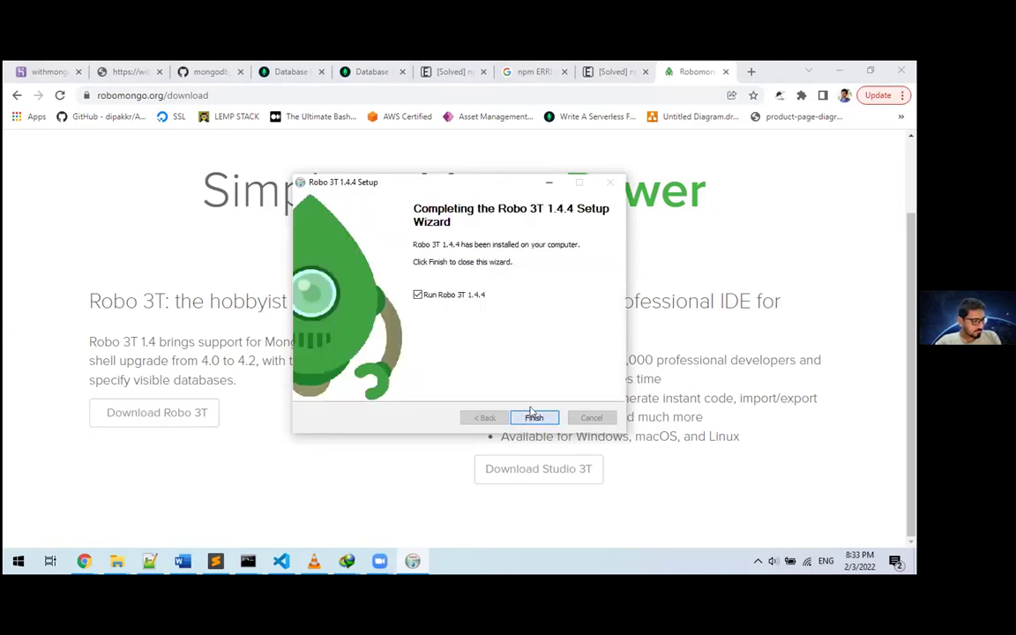
pyautogui.click(529, 418)
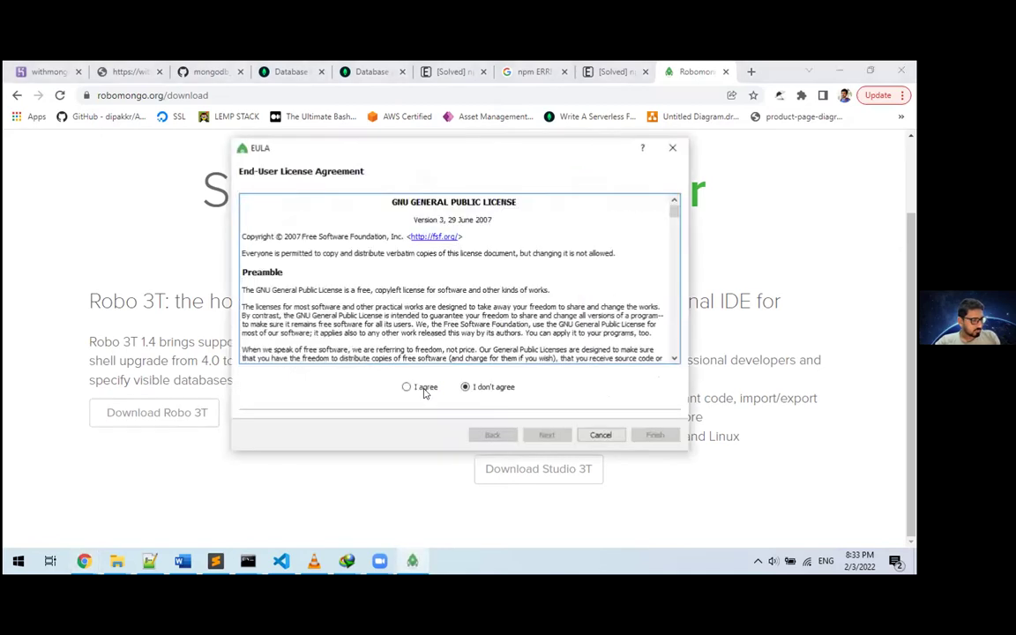
# Step: Agree to the Robo 3T end-user license agreement and finish the contact form with all fields left blank
pyautogui.click(423, 389)
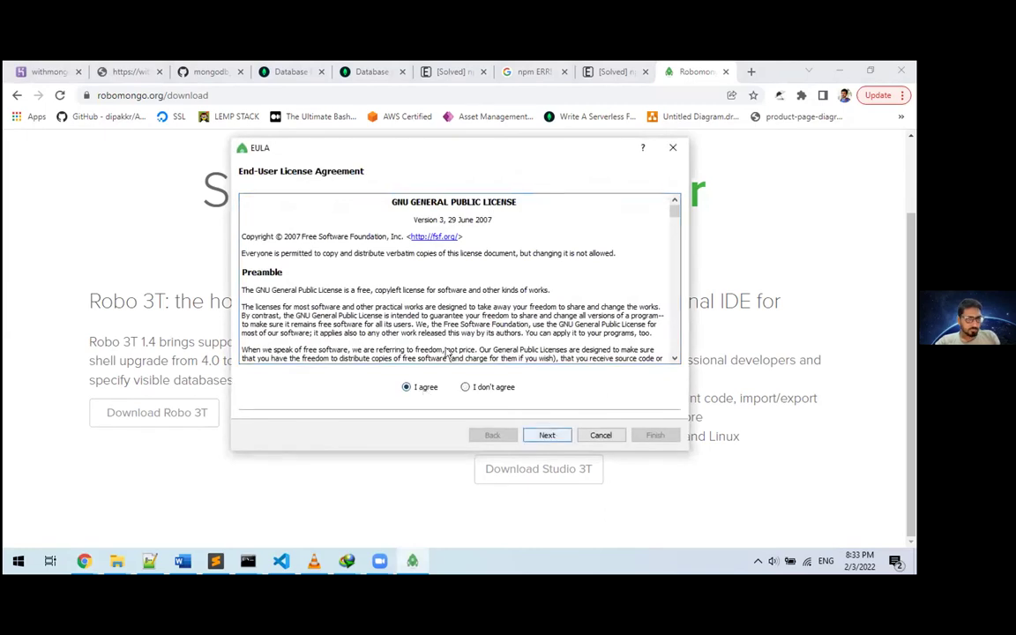
pyautogui.press('Return')
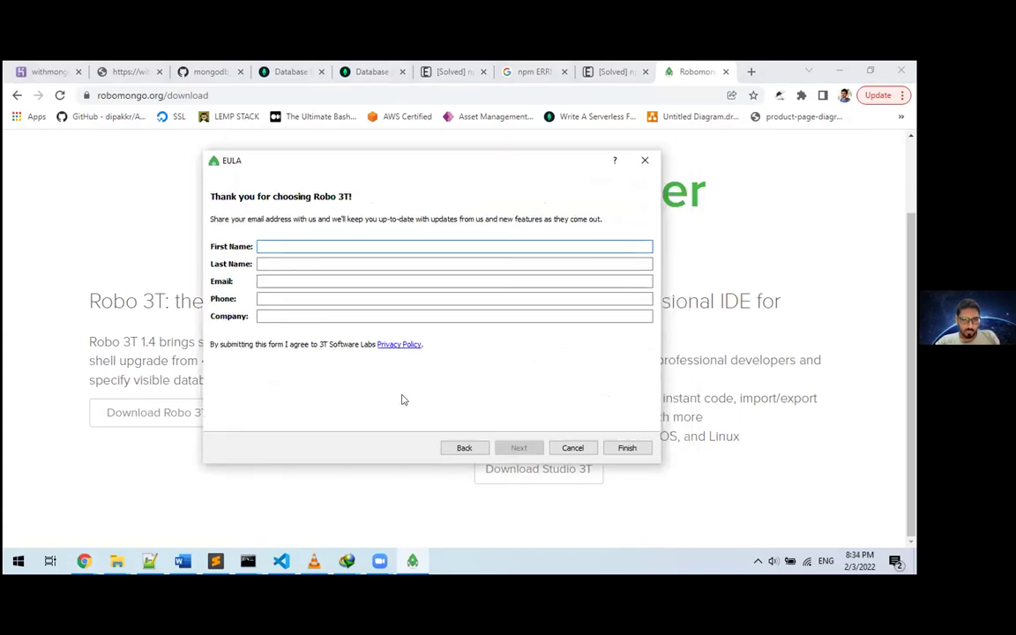
pyautogui.press('Return')
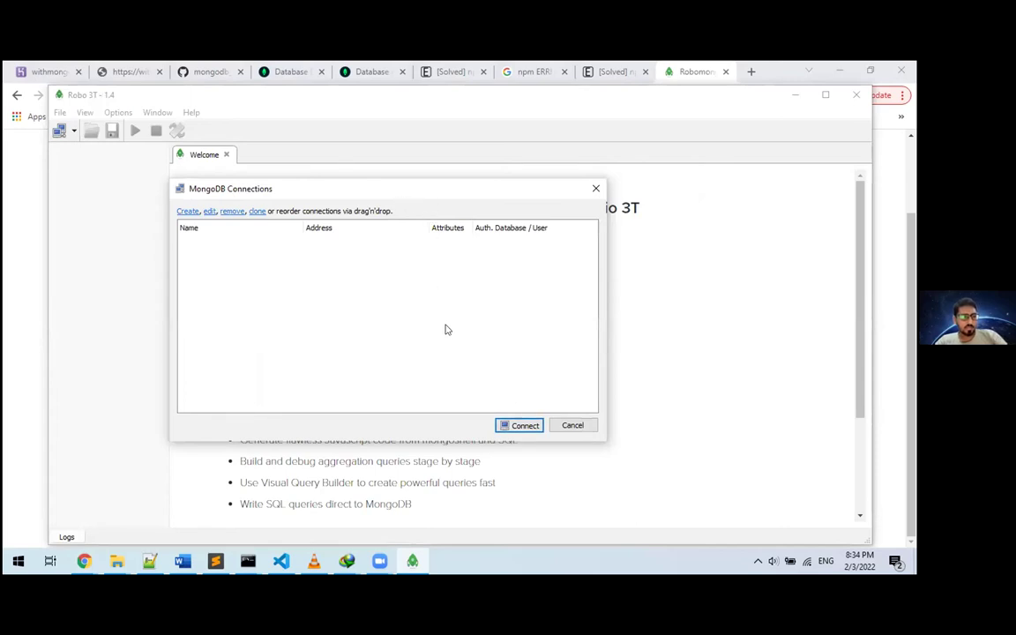
# Step: Create a new MongoDB connection and import its details from the dbUrl connection string, including its password, in index.mjs in Visual Studio Code
pyautogui.click(207, 211)
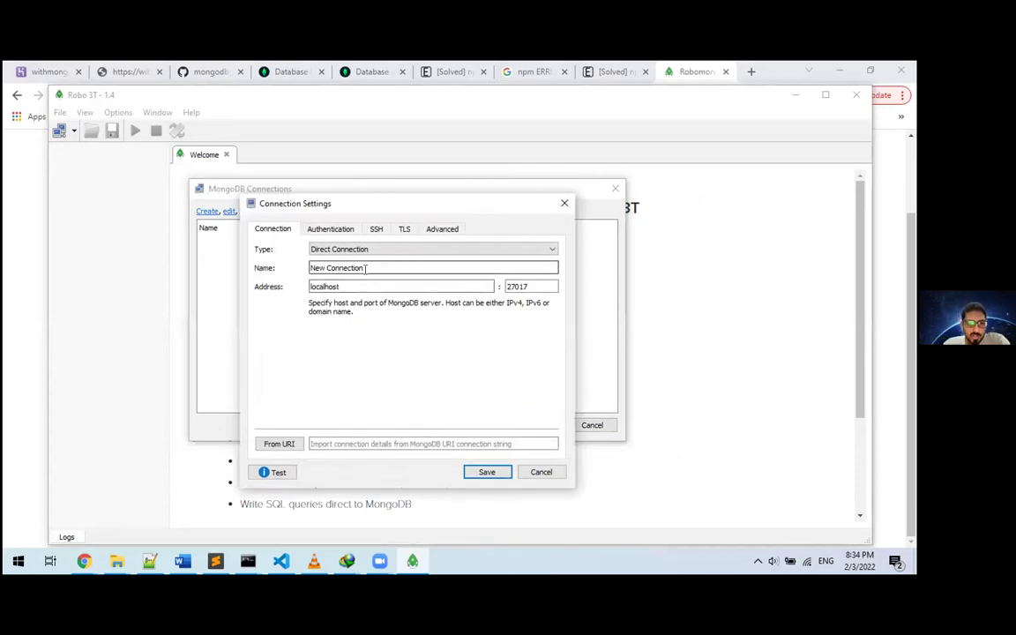
pyautogui.doubleClick(355, 286)
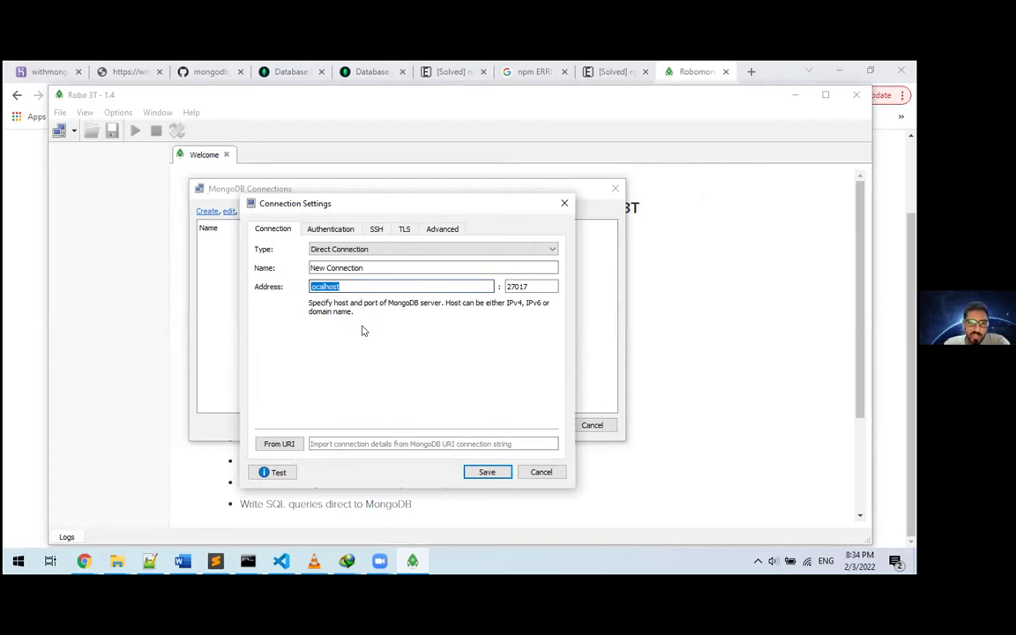
pyautogui.click(354, 443)
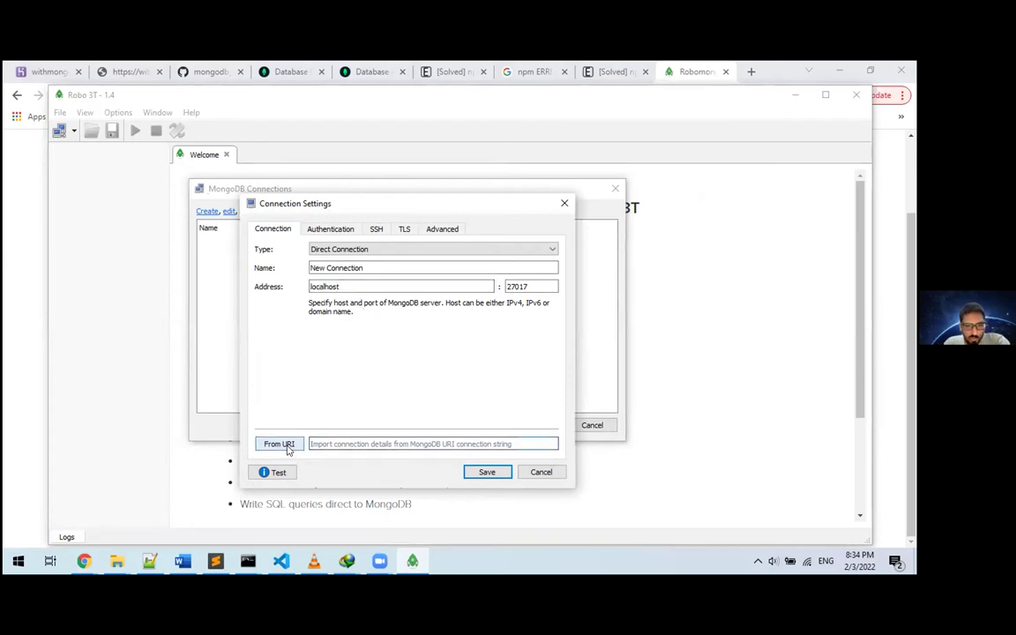
pyautogui.click(284, 560)
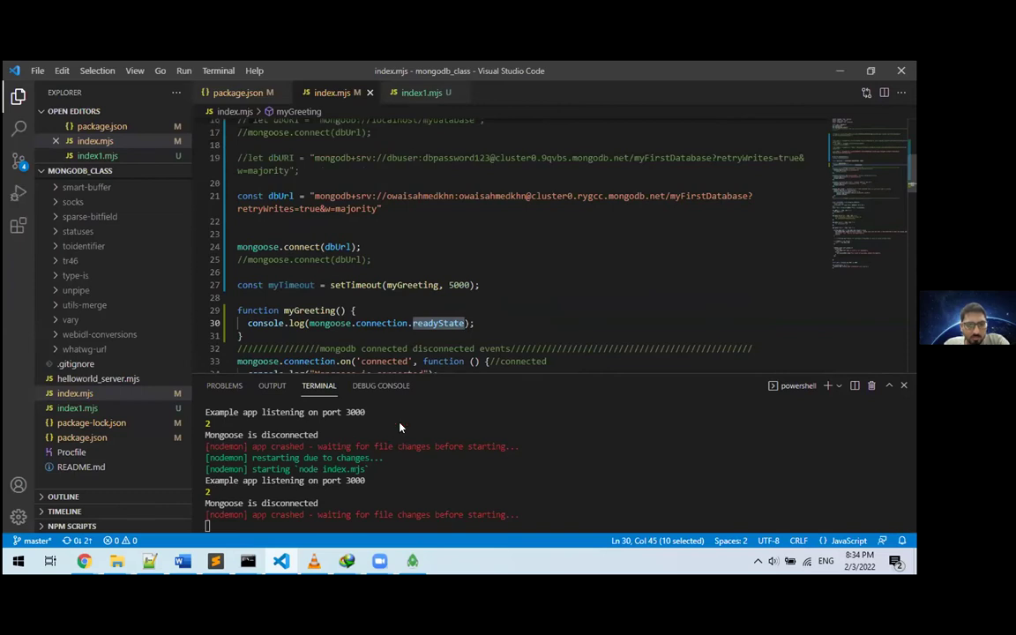
pyautogui.hotkey('alt', 'Tab')
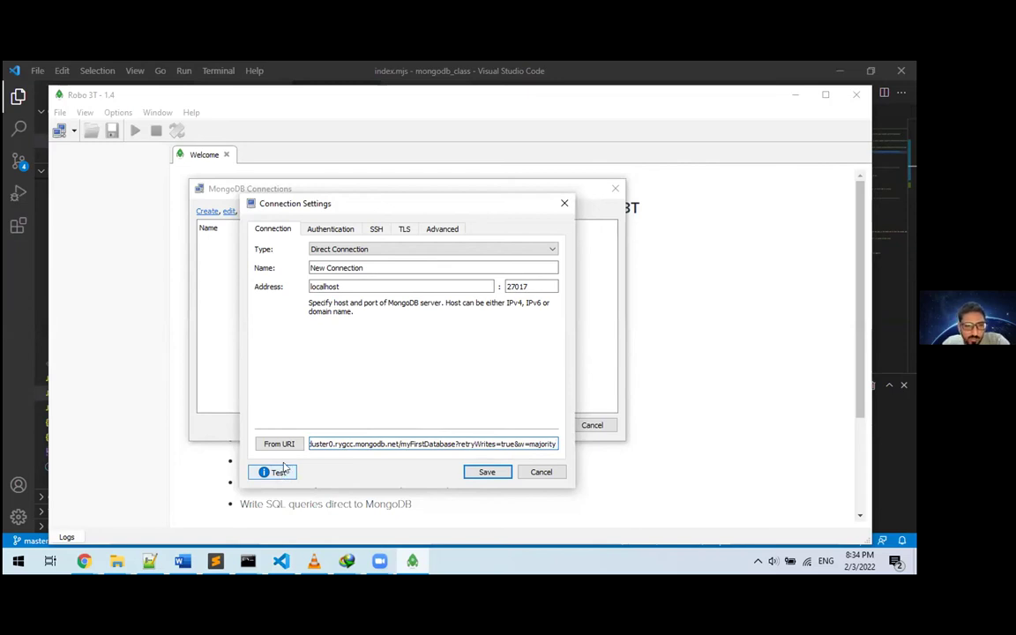
pyautogui.click(284, 445)
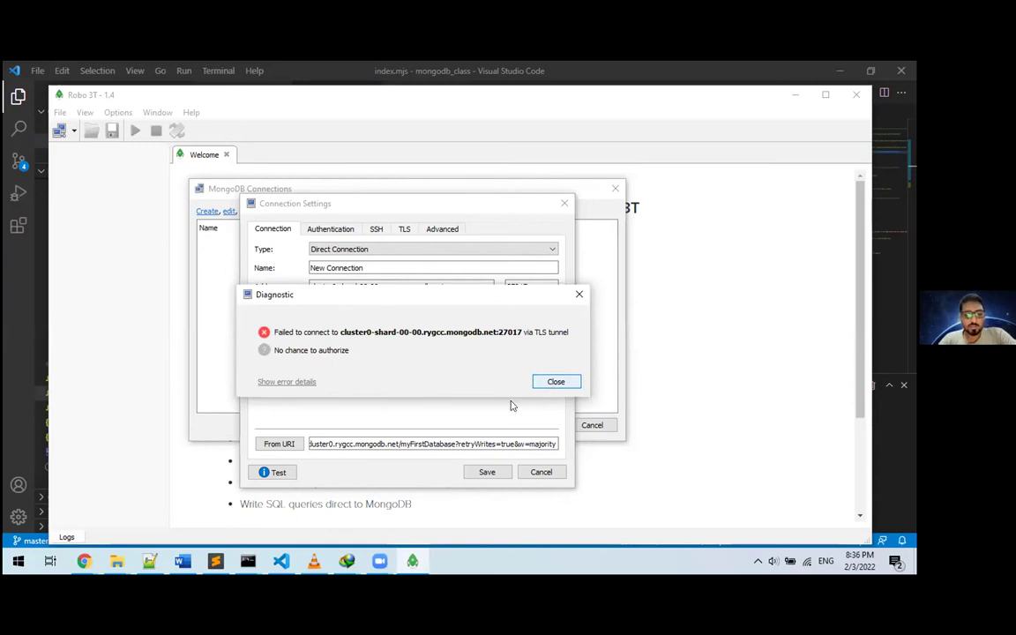
# Step: Close the connection diagnostic and select the entire MongoDB connection string in the connection settings
pyautogui.click(554, 382)
pyautogui.doubleClick(438, 443)
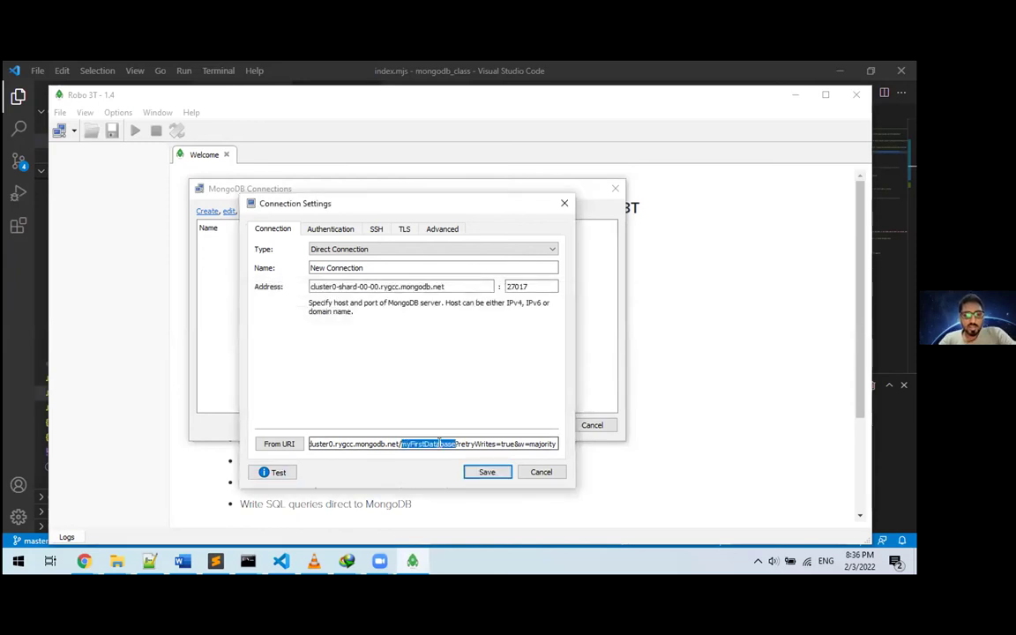
pyautogui.hotkey('ctrl', 'a')
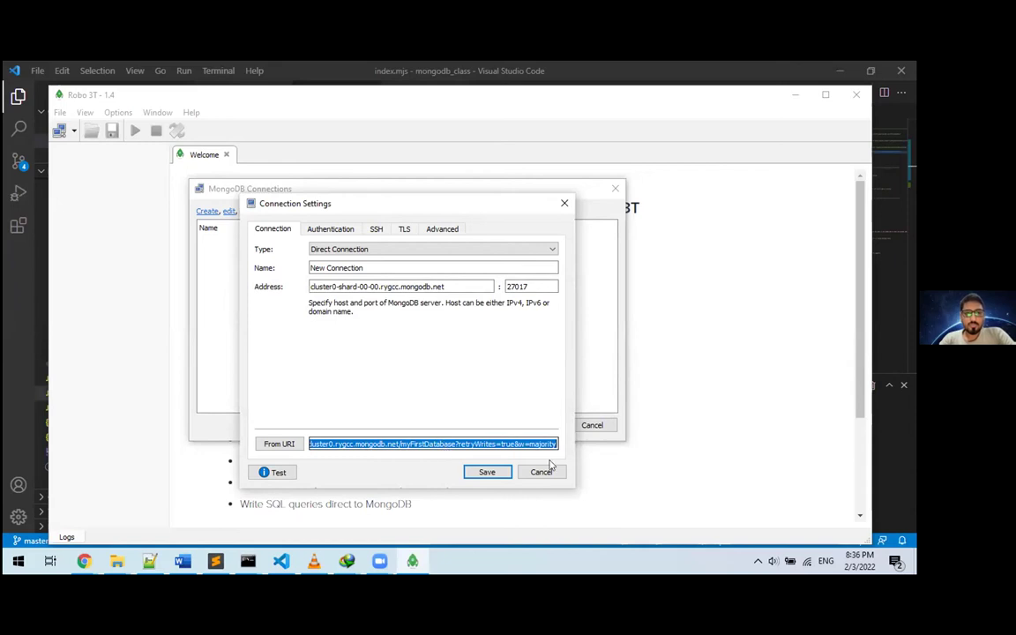
pyautogui.click(390, 494)
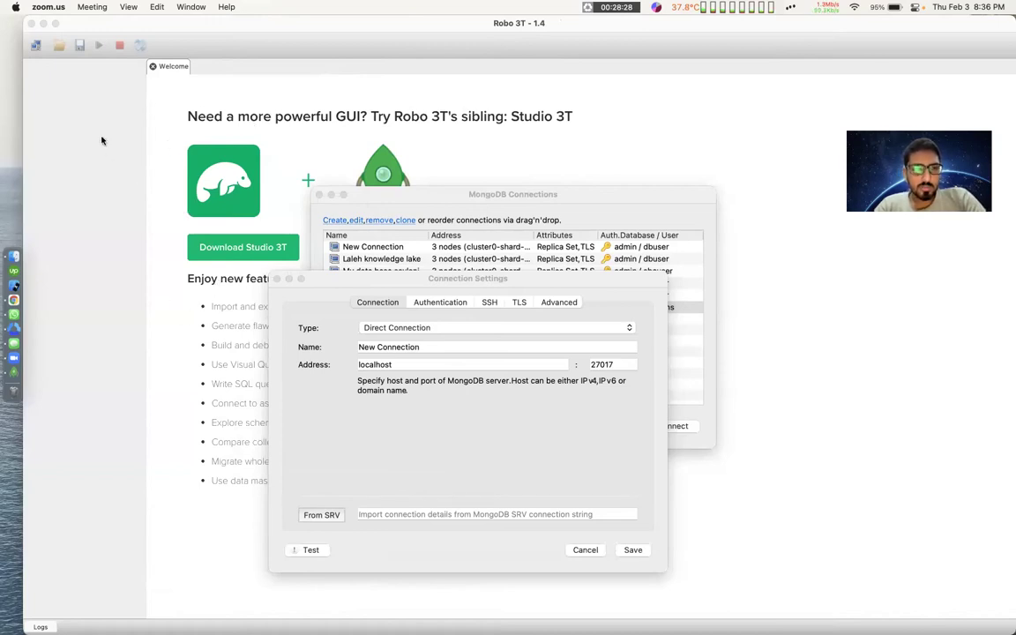
# Step: Paste the MongoDB SRV connection string with its password in Robo 3T on the Mac and import the connection details from it
pyautogui.click(379, 517)
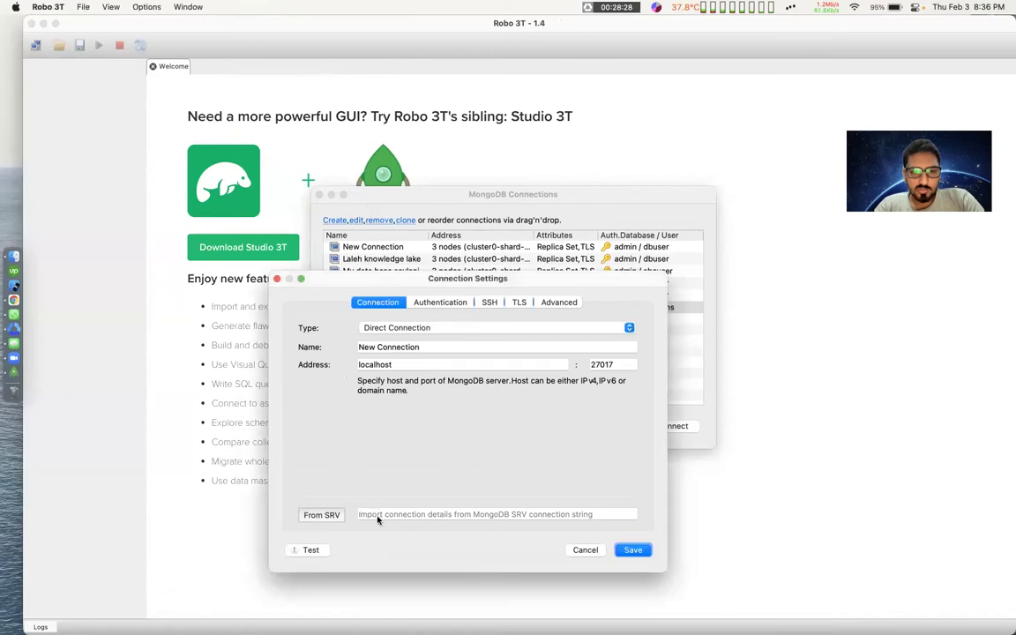
pyautogui.press('super+v')
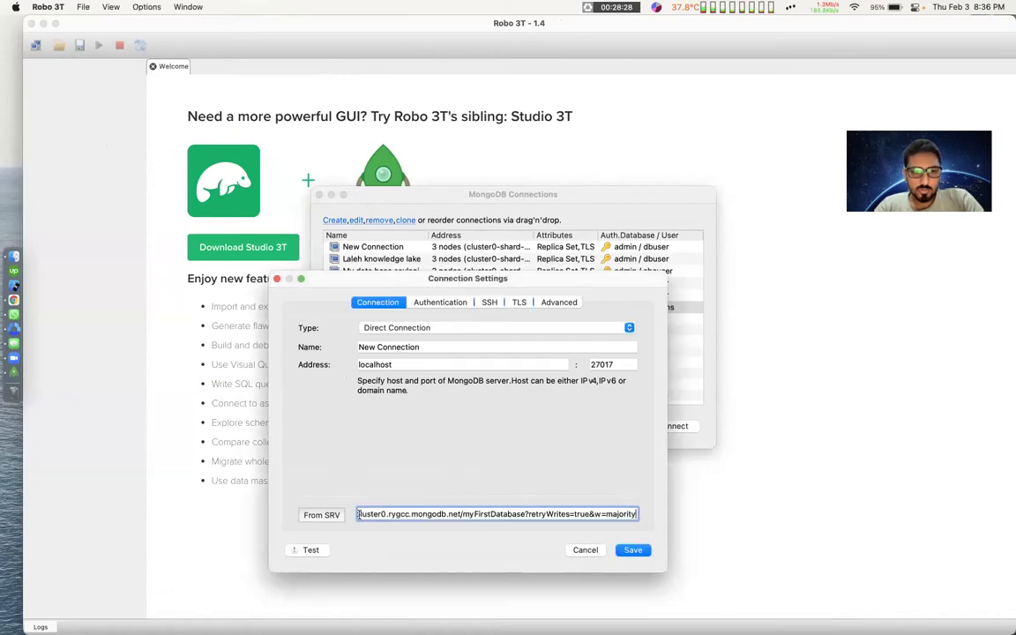
pyautogui.click(324, 516)
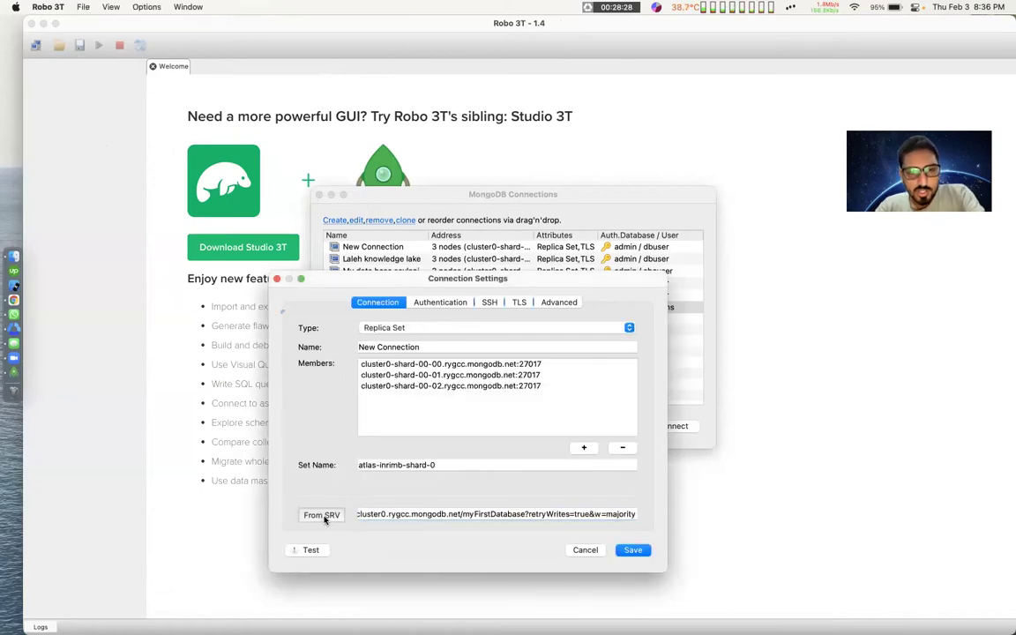
# Step: Test the imported replica set connection, close the diagnostic, and review its first member and the TLS settings
pyautogui.click(309, 550)
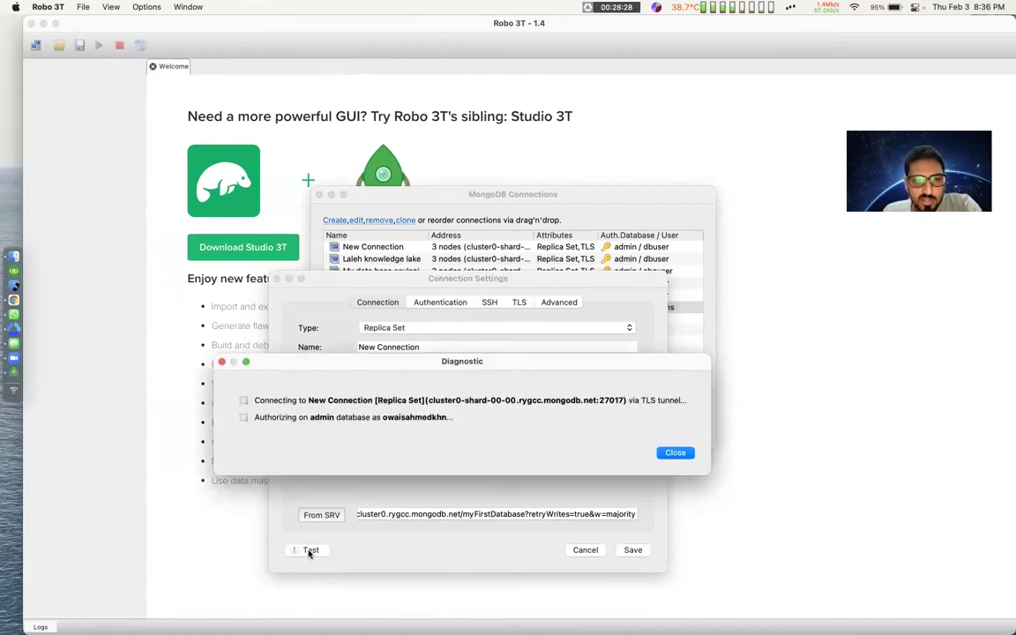
pyautogui.moveTo(343, 366); pyautogui.dragTo(340, 346)
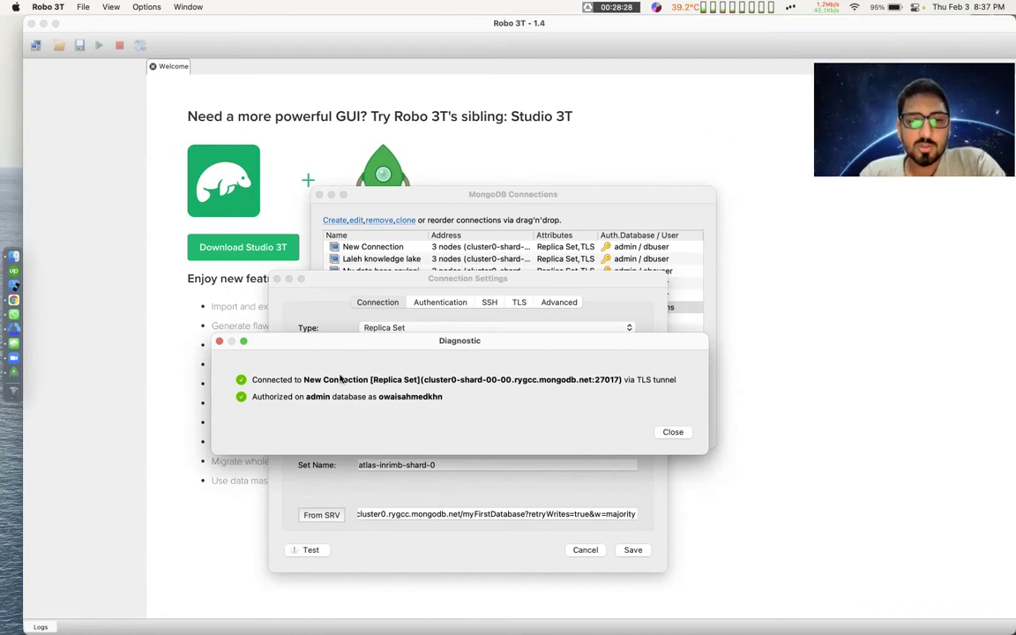
pyautogui.click(673, 431)
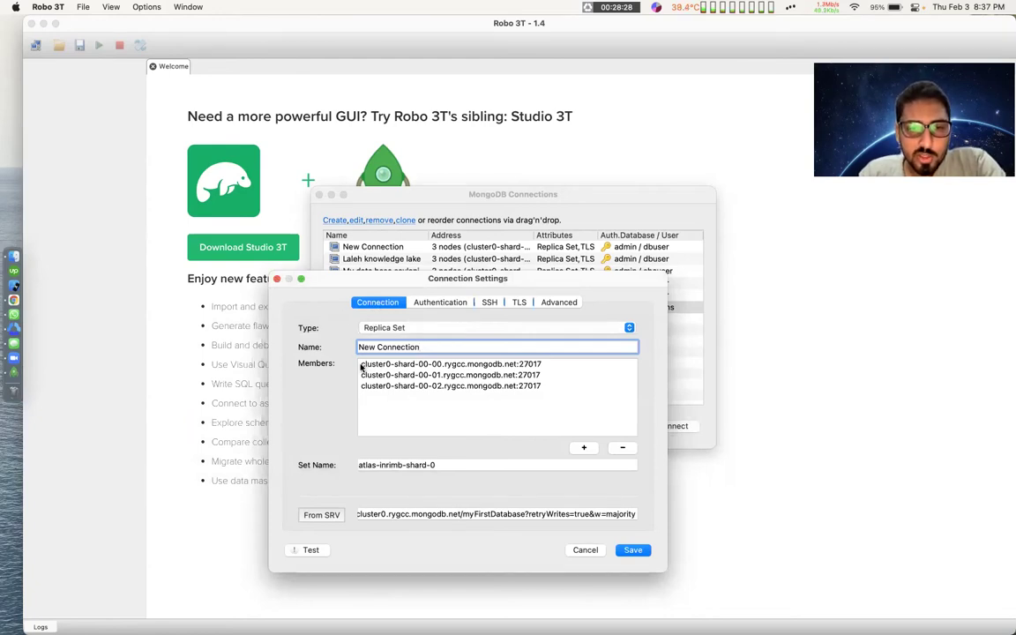
pyautogui.click(441, 364)
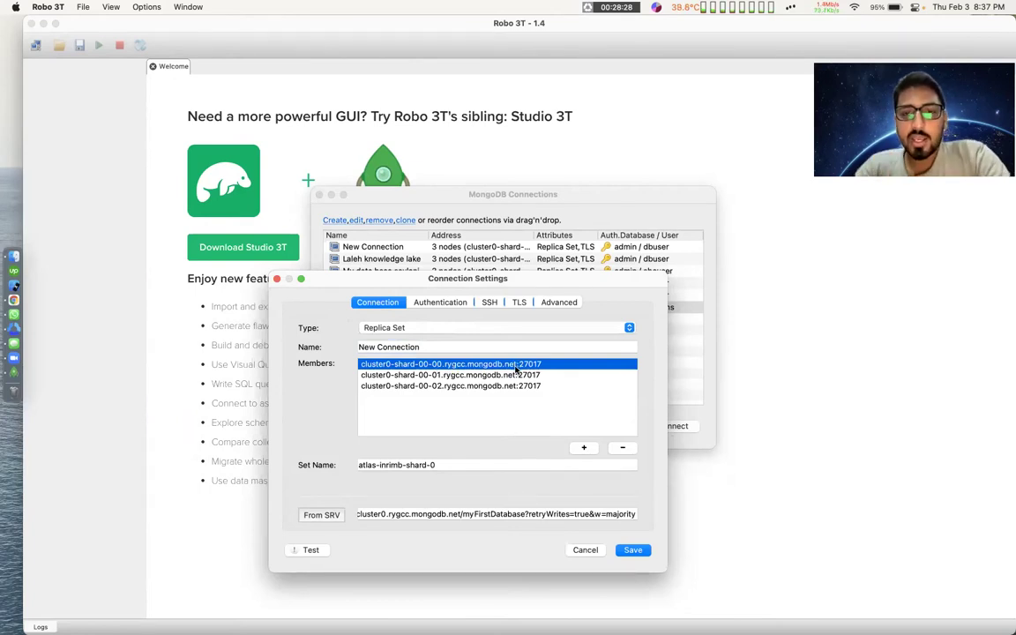
pyautogui.click(517, 302)
pyautogui.click(369, 303)
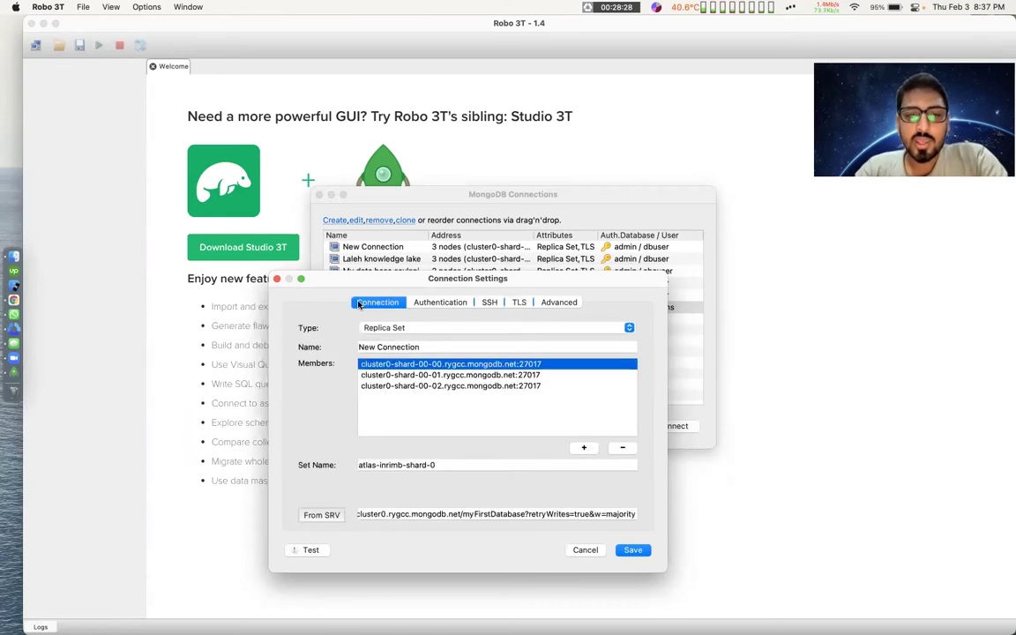
# Step: Close the connection settings without saving and the connections list, along with the Robo 3T and WhatsApp windows
pyautogui.click(276, 279)
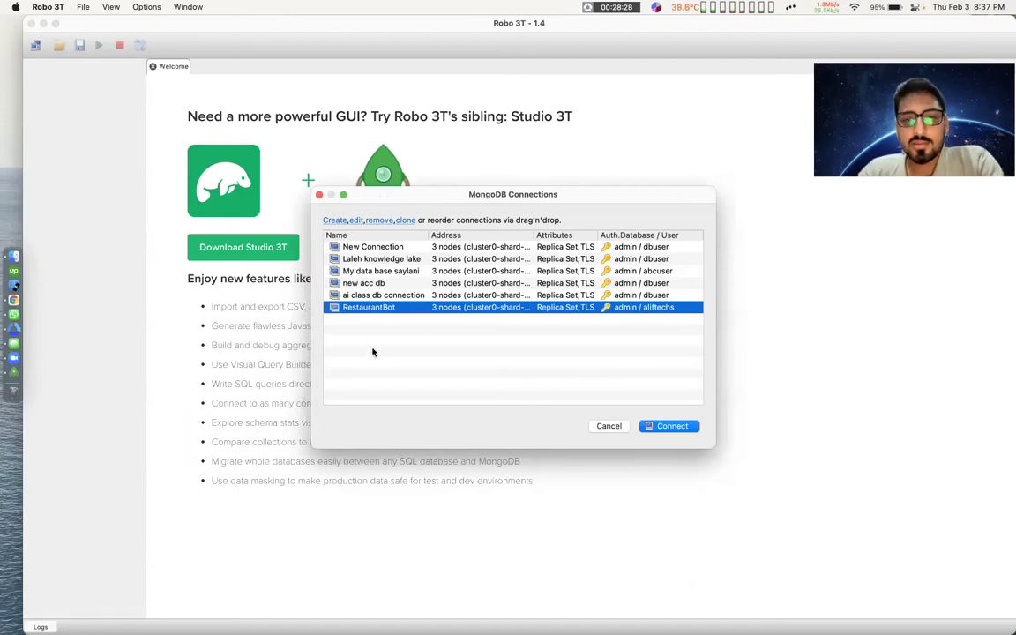
pyautogui.click(319, 195)
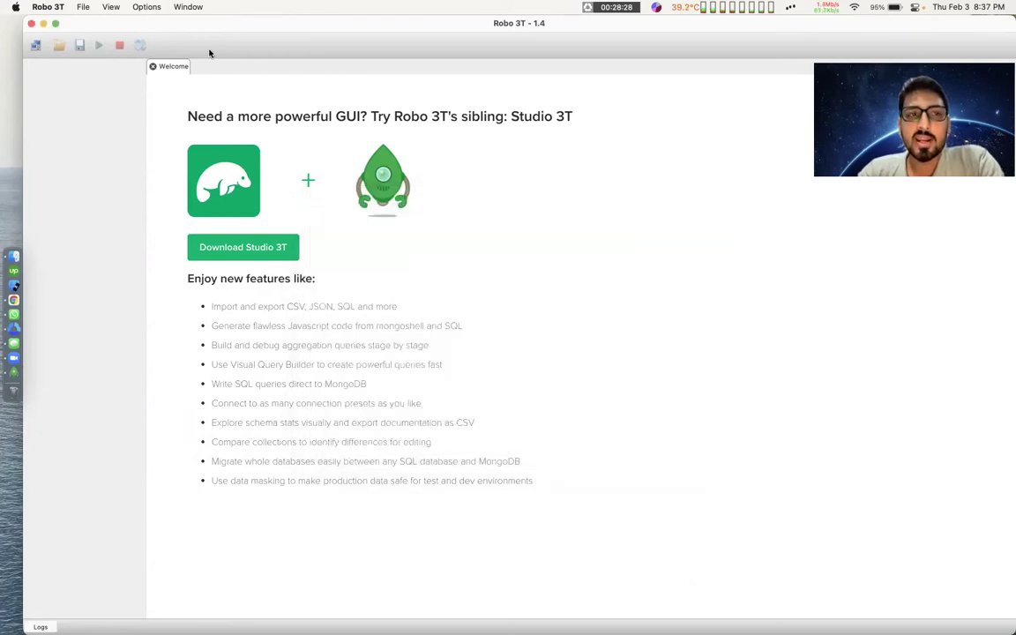
pyautogui.click(31, 24)
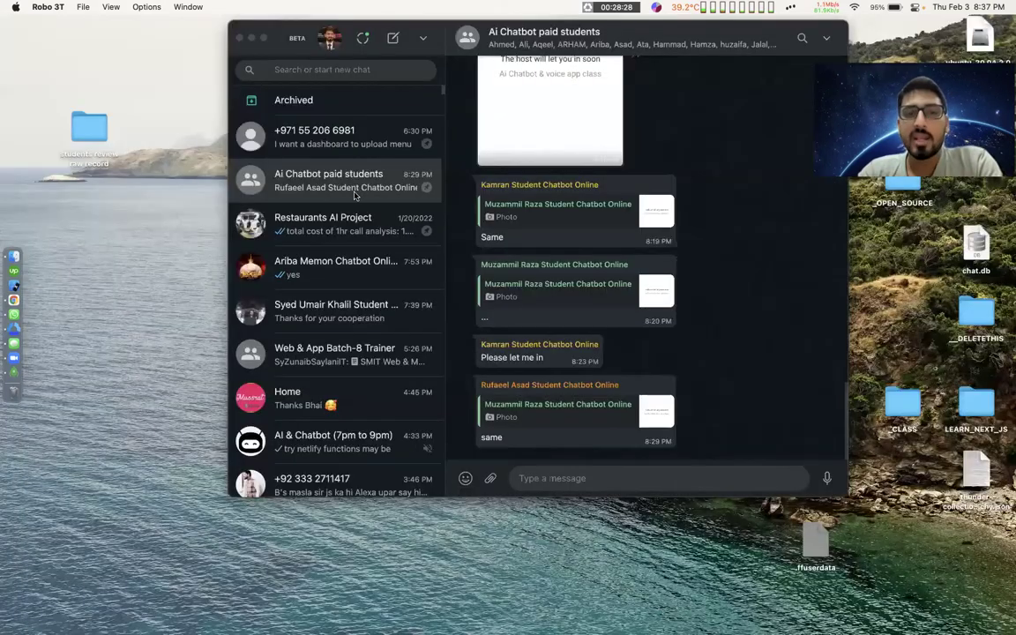
pyautogui.click(240, 39)
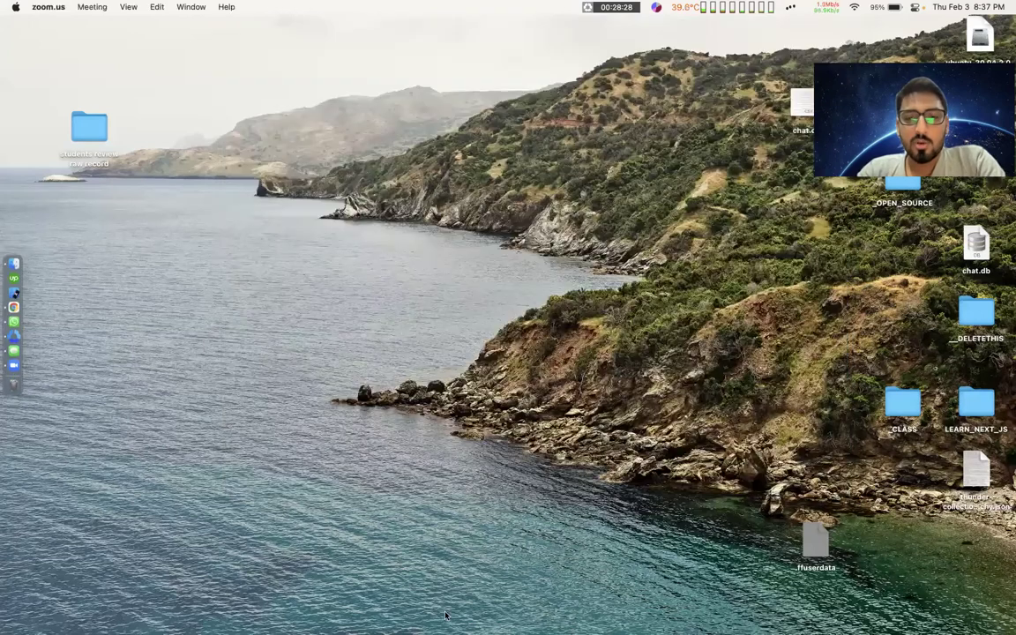